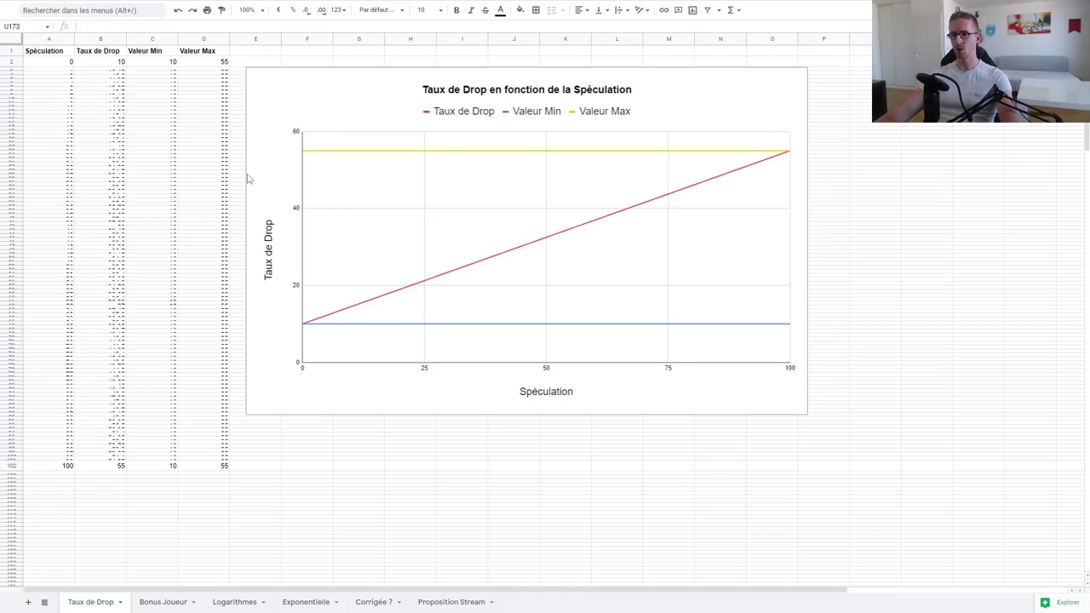
left_click(308, 356)
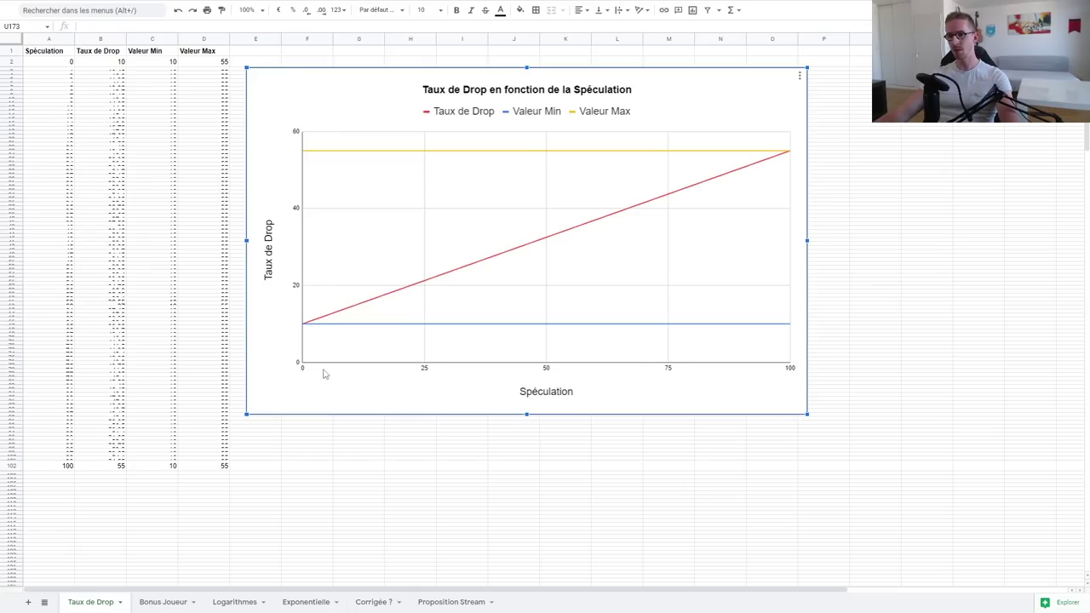
left_click(951, 370)
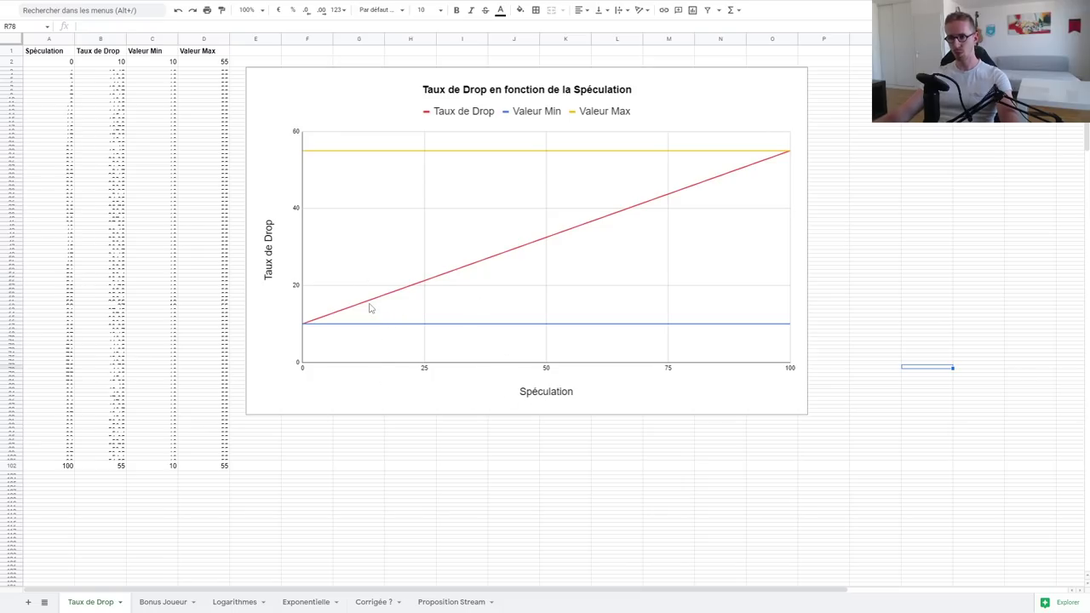
- On the Bonus Joueur sheet, change the Ancien Système range for Idoles to 0-500, without the percent sign
left_click(162, 602)
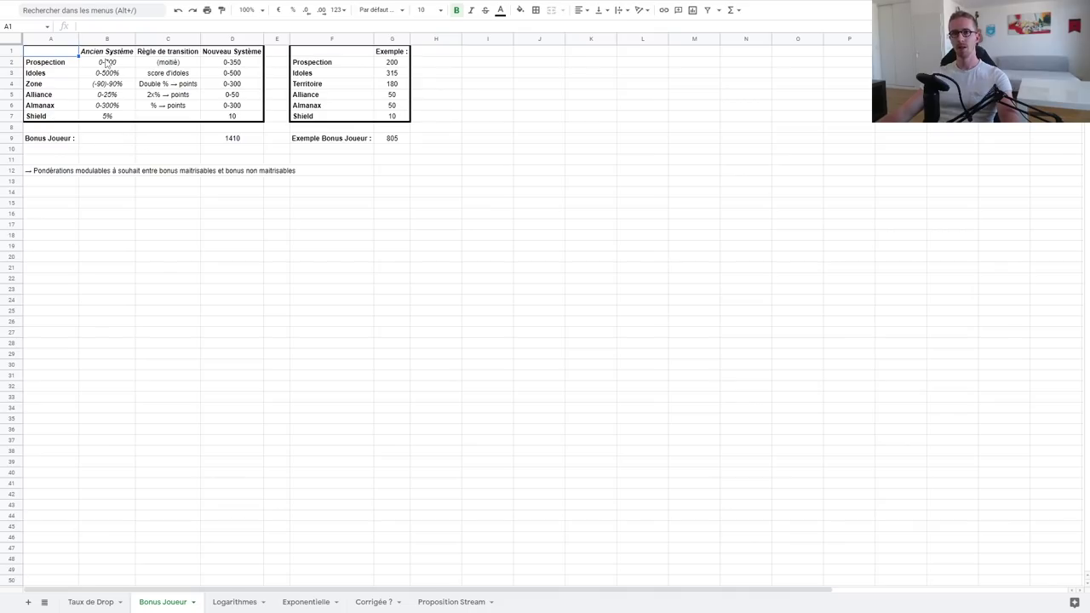
left_click(311, 246)
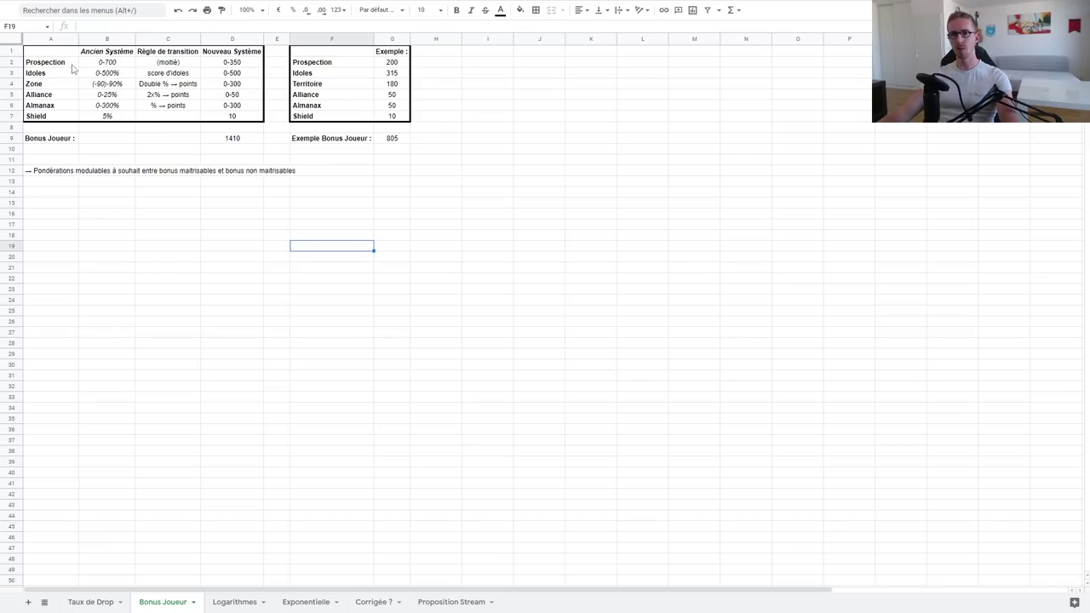
left_click(100, 63)
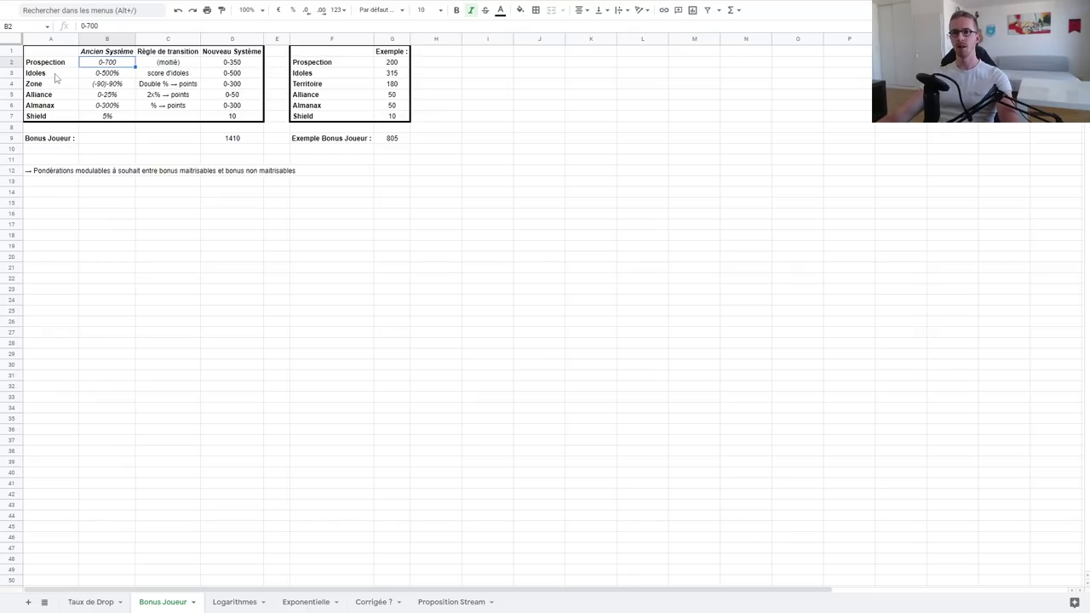
double_click(115, 76)
key("BackSpace")
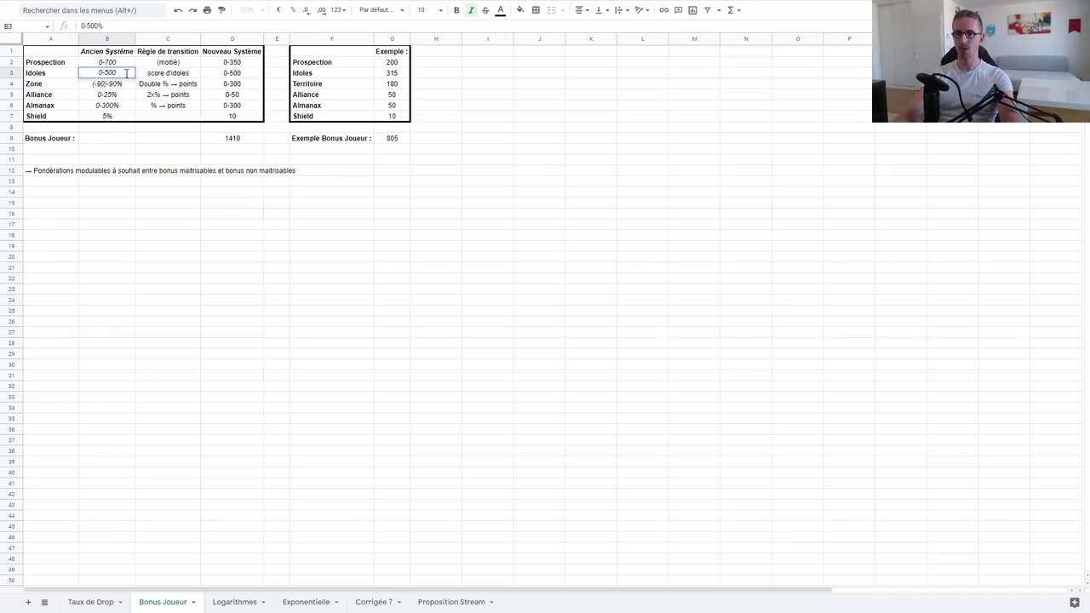
key("Return")
left_click(127, 76)
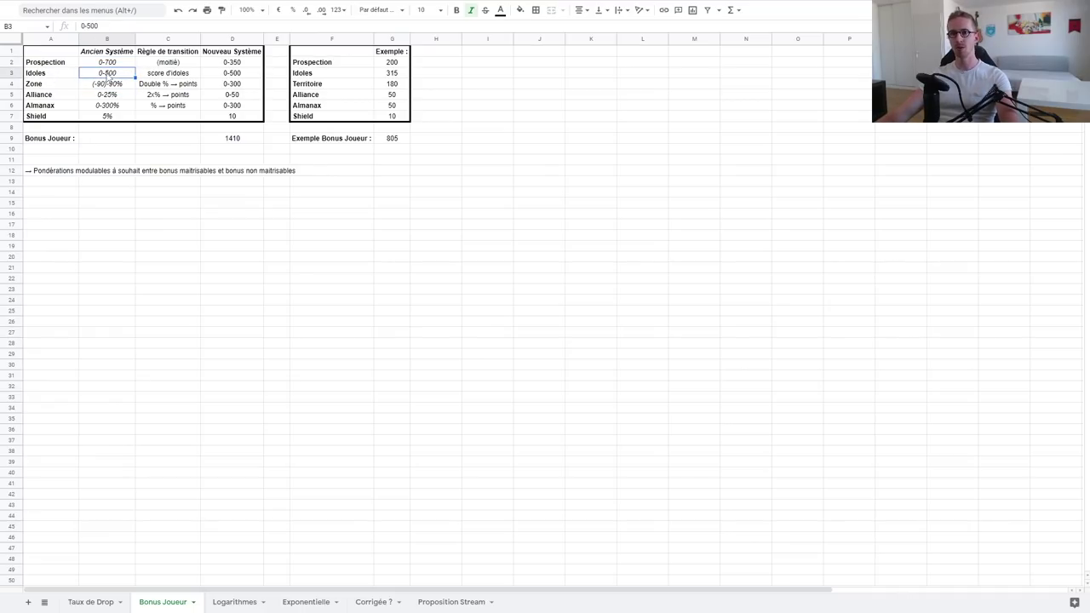
- Examine the old values, transition rules and new values of the Idoles, Alliance, Almanax and Shield rows
left_click(239, 78)
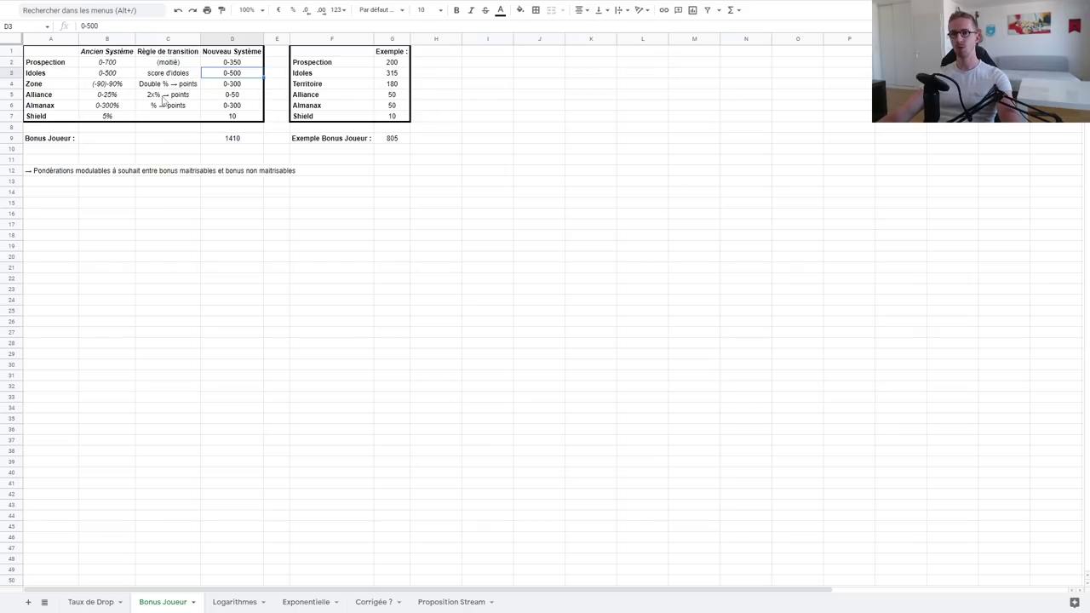
left_click(234, 99)
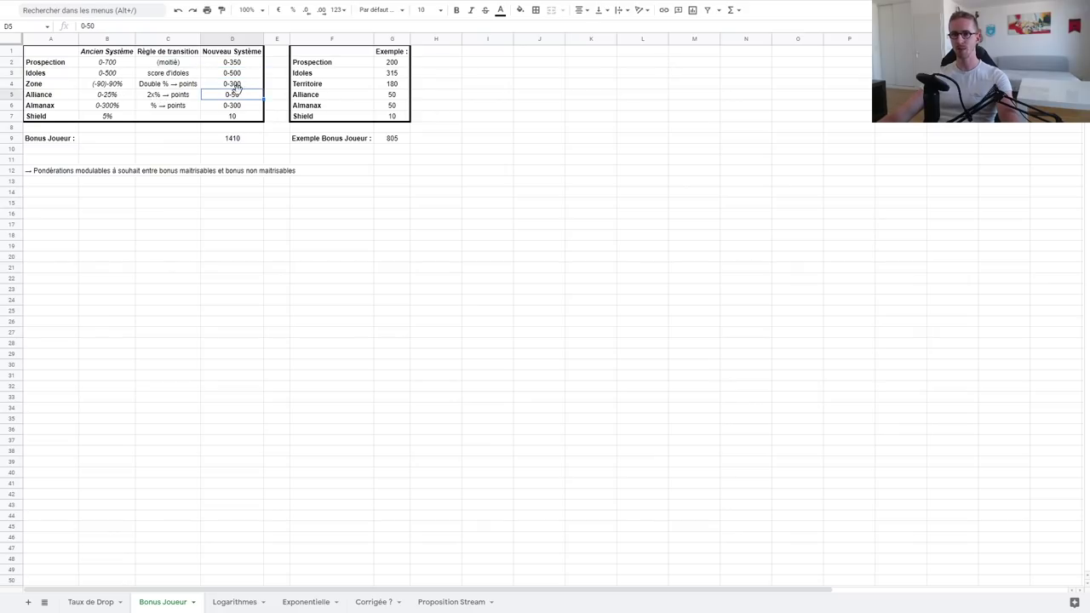
left_click(59, 111)
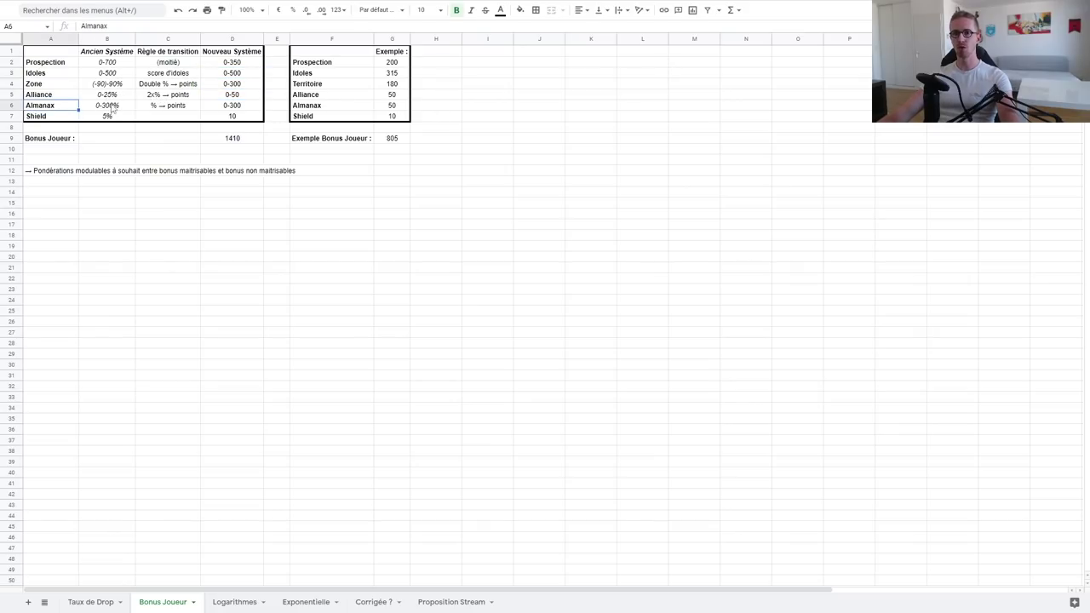
left_click(119, 108)
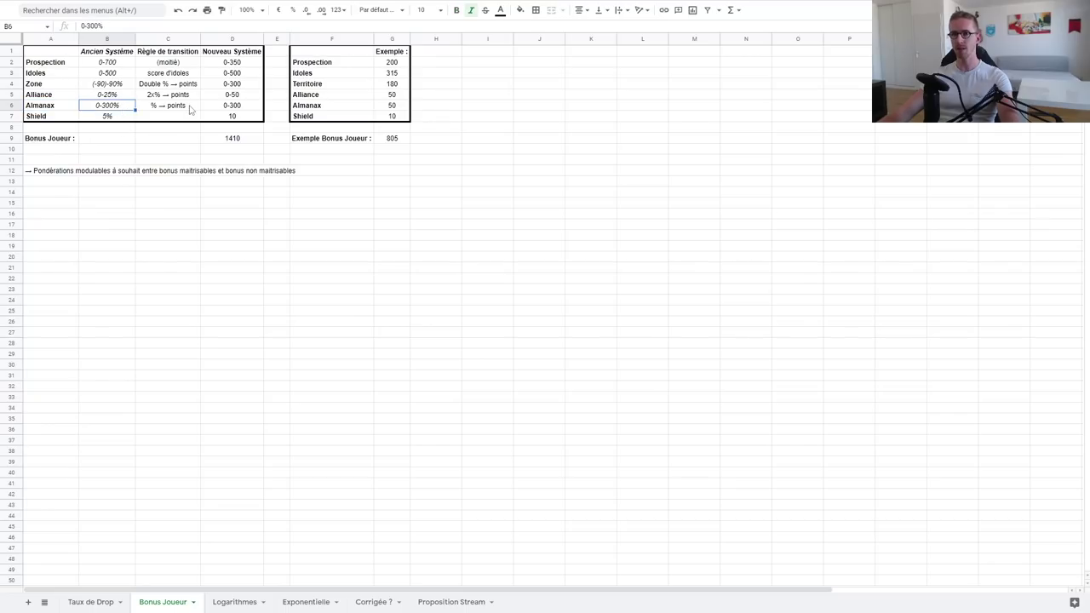
left_click(167, 108)
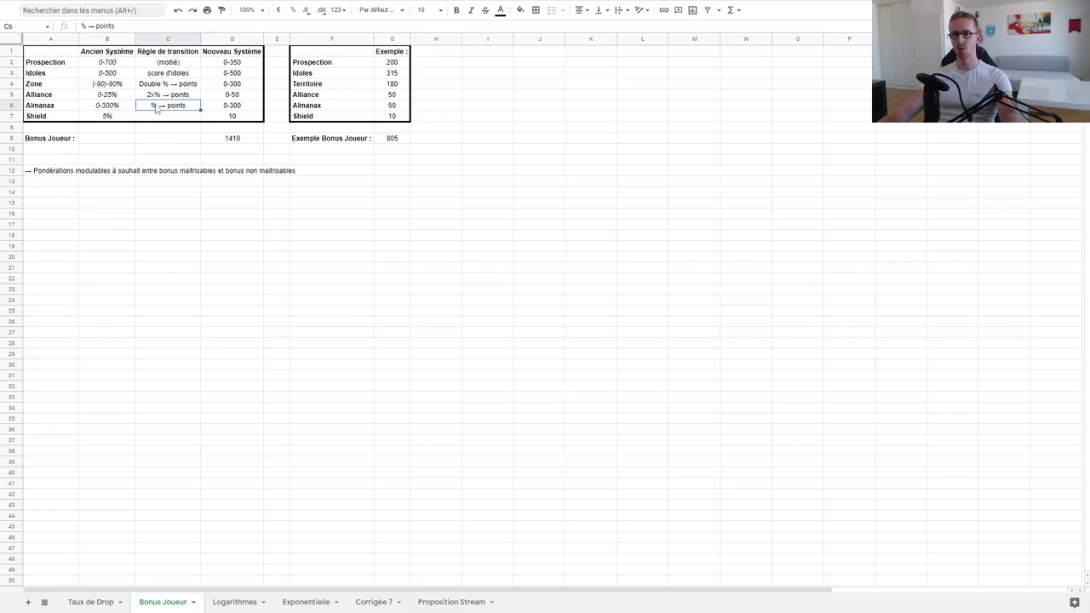
left_click(232, 109)
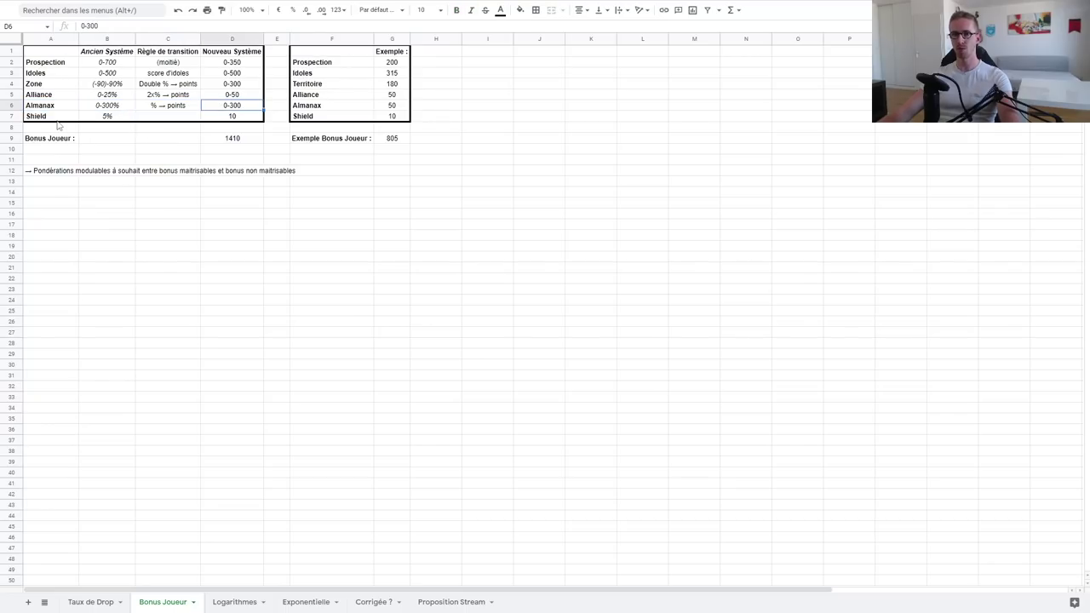
left_click(127, 116)
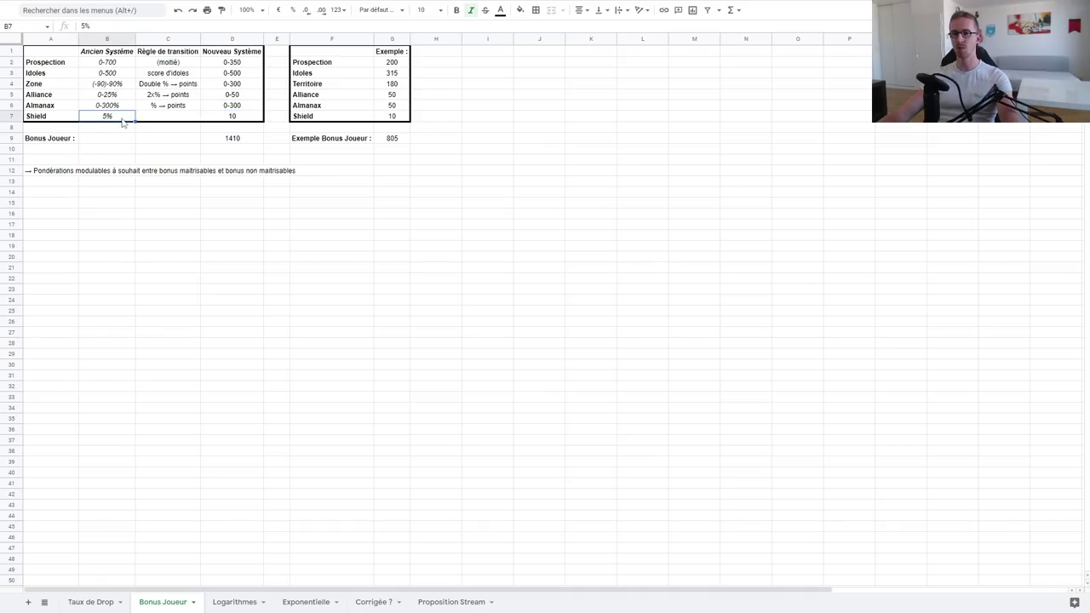
left_click(228, 120)
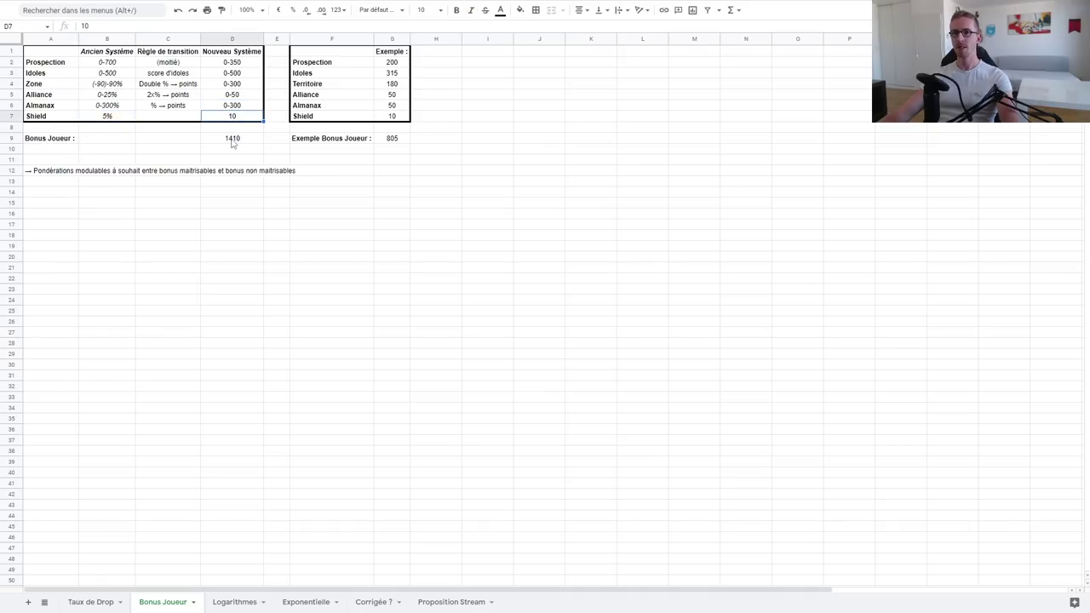
- Turn the Bonus Joueur total in cell D9 into the range 0-1410
key("Down")
key("Down")
key("Return")
key("Home")
type("0-")
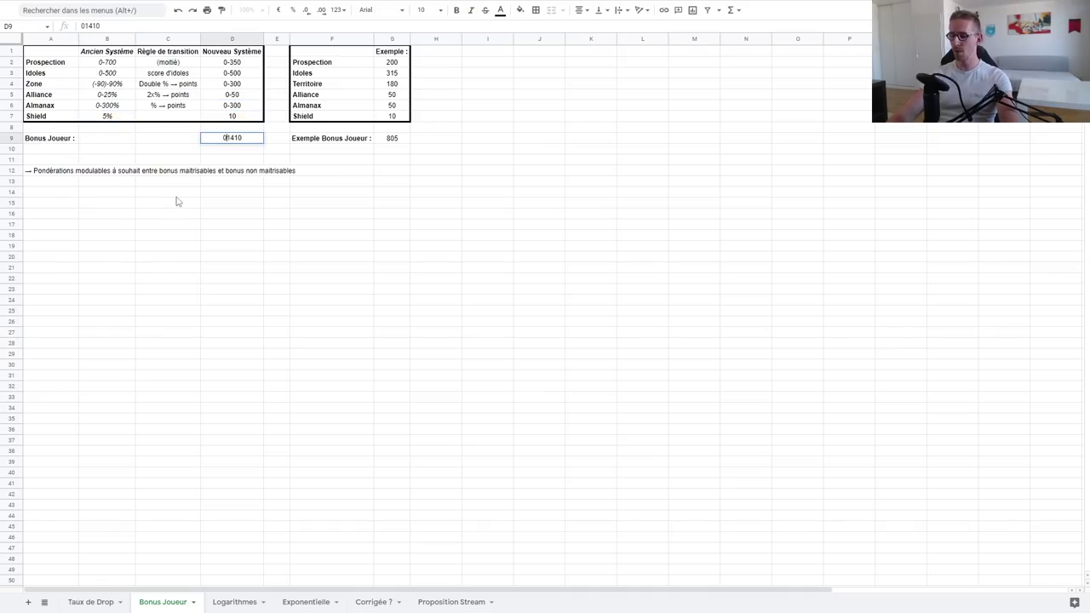
key("Return")
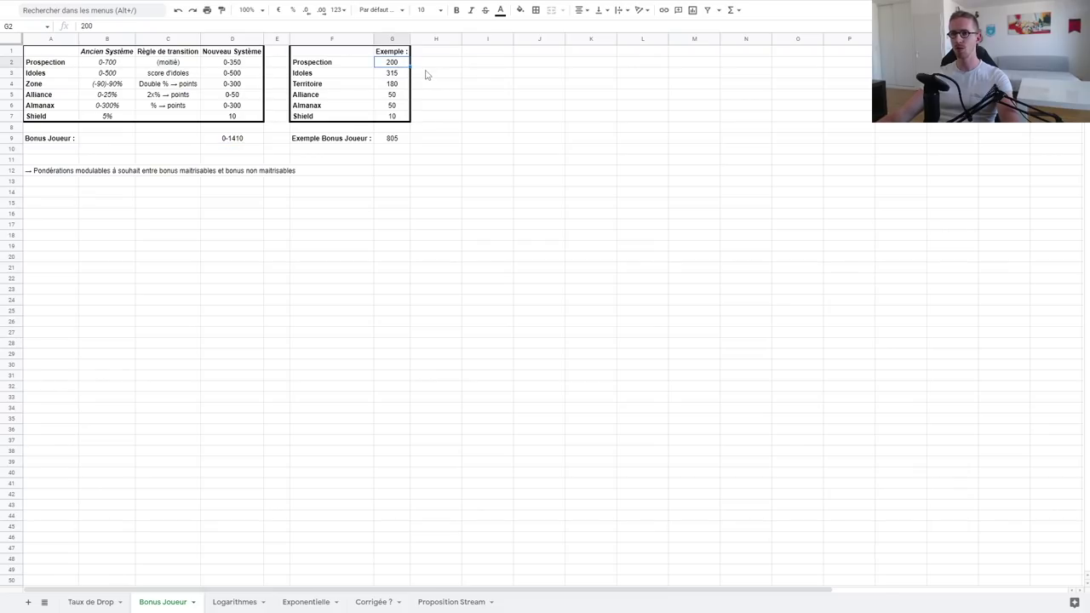
- Examine the example player's bonus values, their summed total and the note on adjustable weightings below the tables
left_click(426, 75)
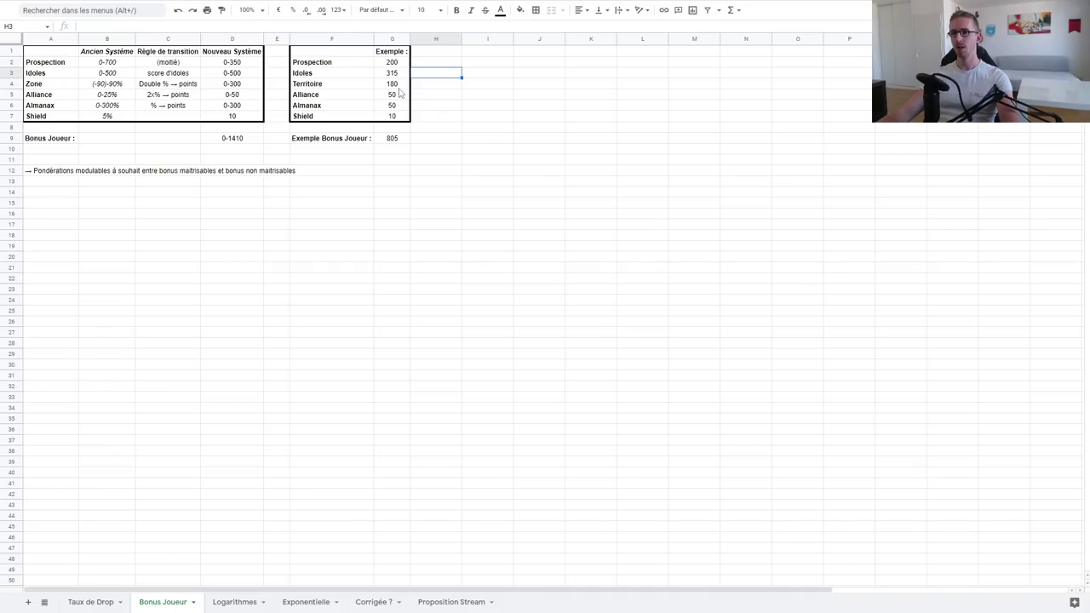
left_click(391, 85)
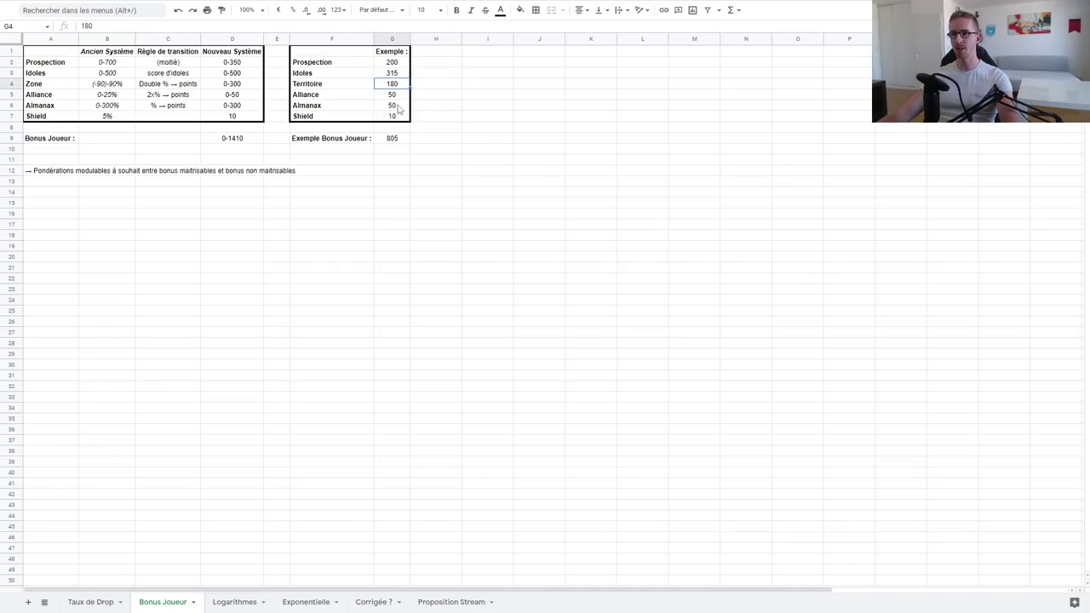
left_click(393, 117)
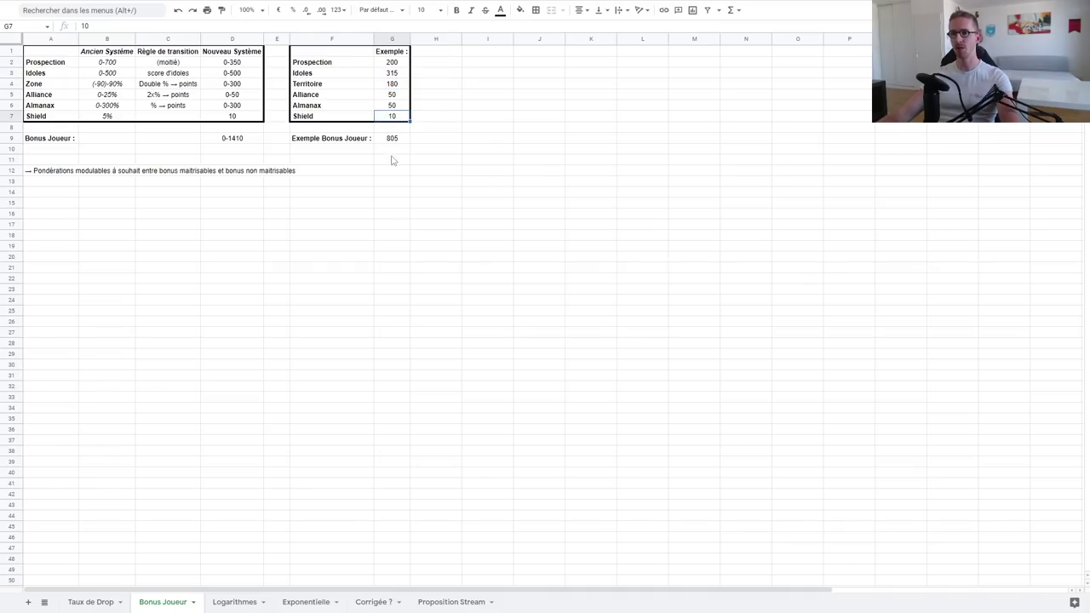
left_click(392, 141)
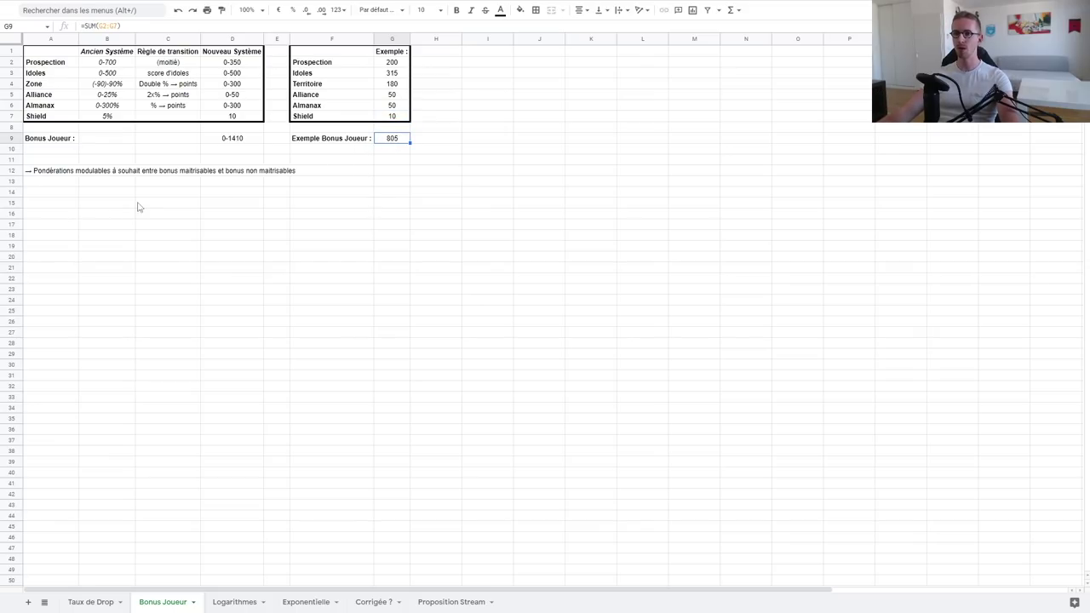
left_click(66, 195)
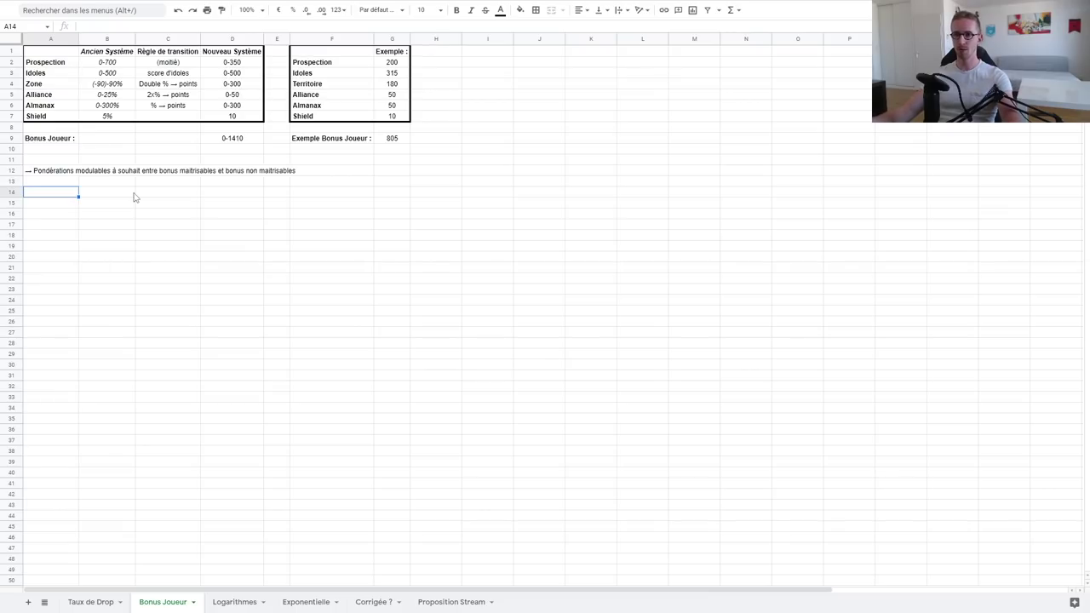
left_click(57, 172)
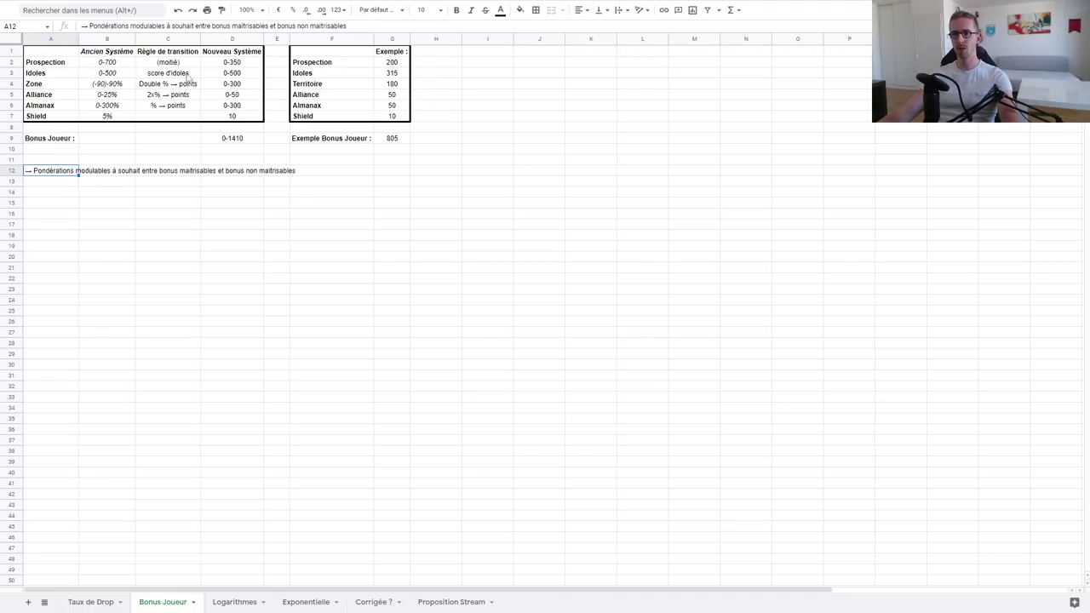
left_click(231, 142)
left_click(130, 153)
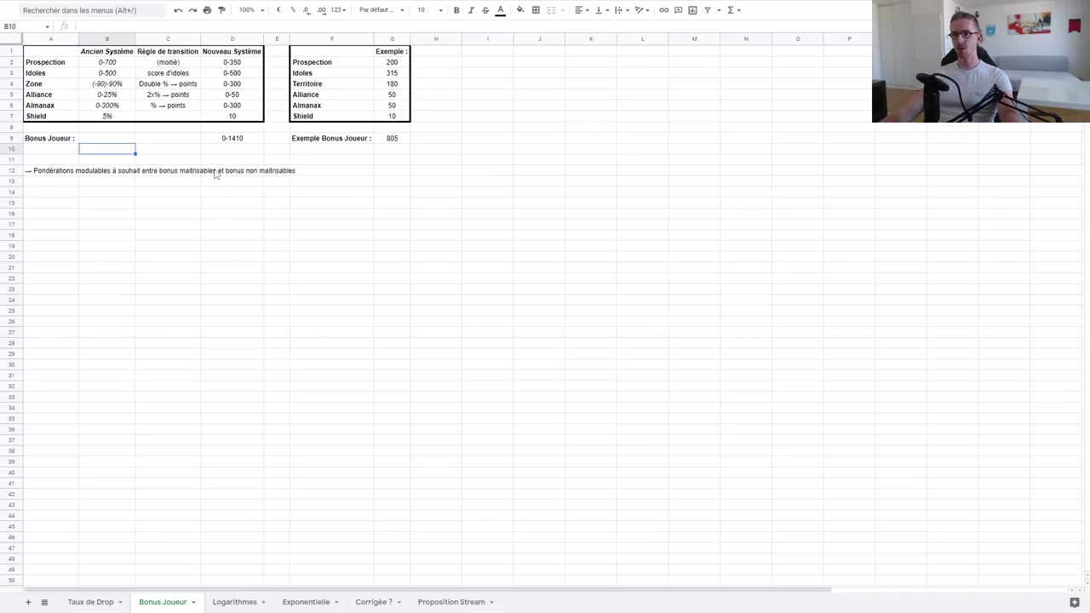
left_click(170, 151)
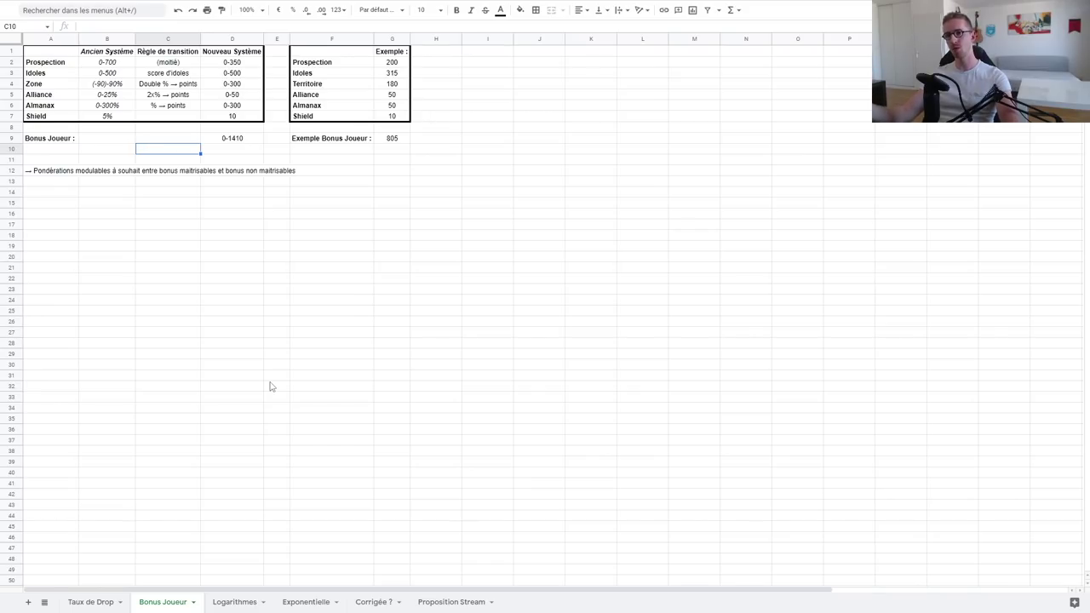
- Review the drop rate chart on the Taux de Drop sheet and return to the Bonus Joueur sheet
left_click(94, 601)
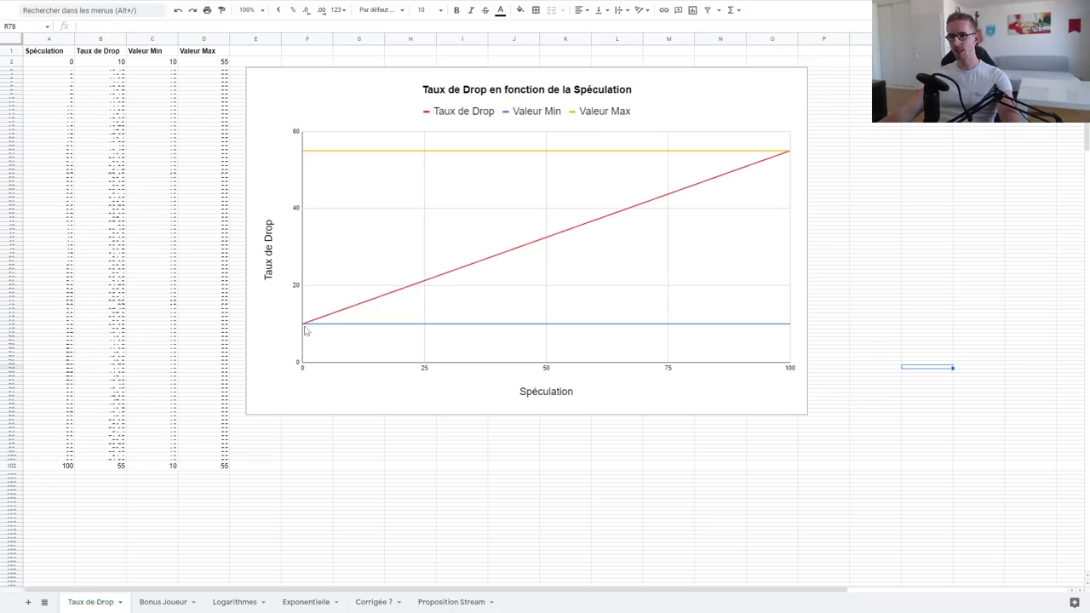
left_click(326, 346)
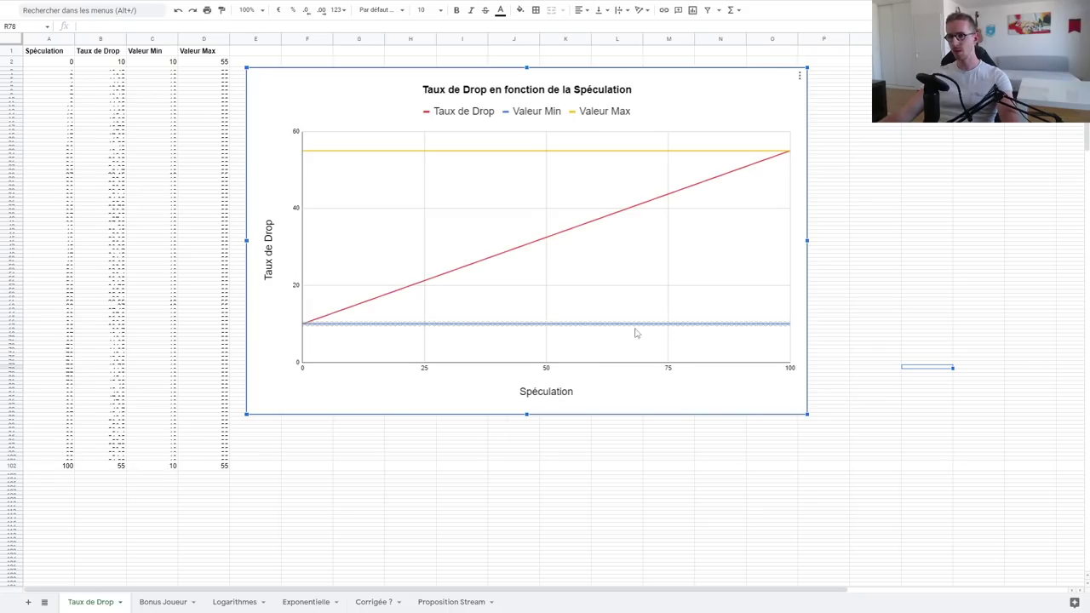
left_click(164, 602)
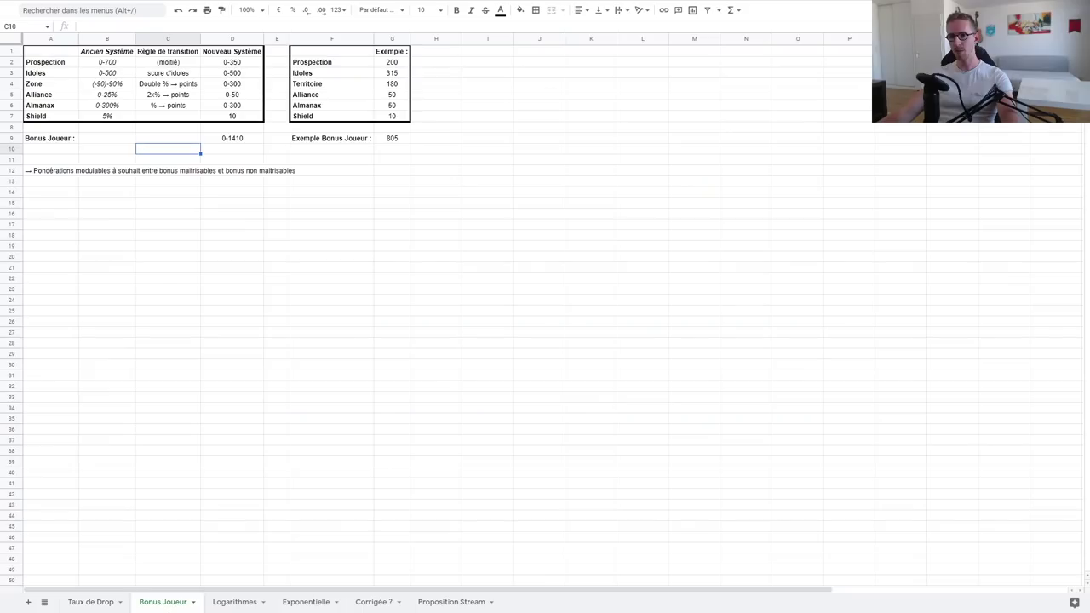
left_click(221, 271)
- Open the Logarithmes sheet and select the chart of Spéculation as a function of Bonus Joueur
left_click(232, 602)
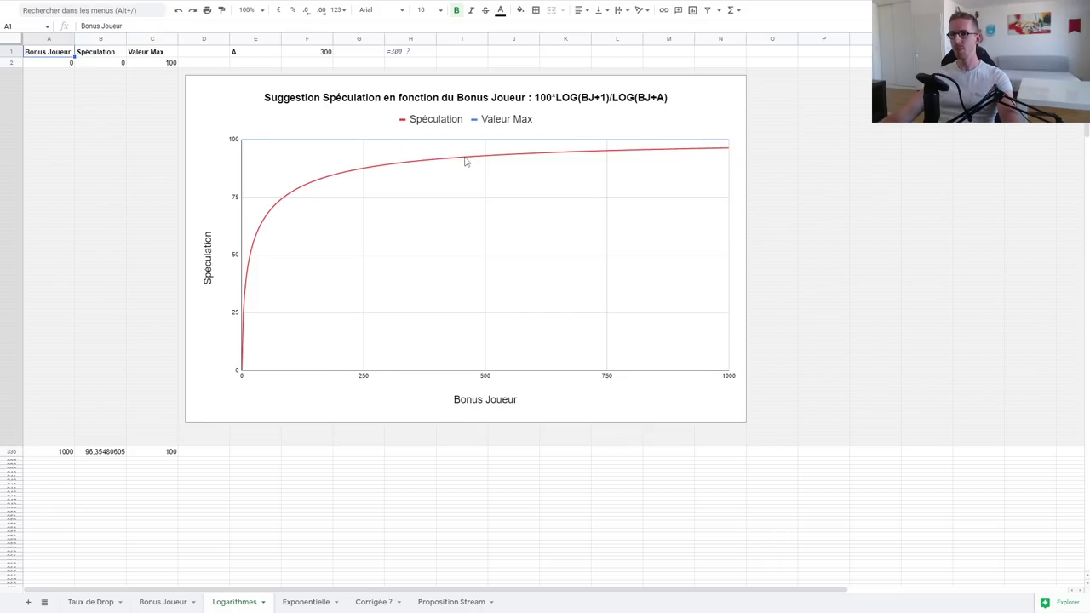
left_click(475, 271)
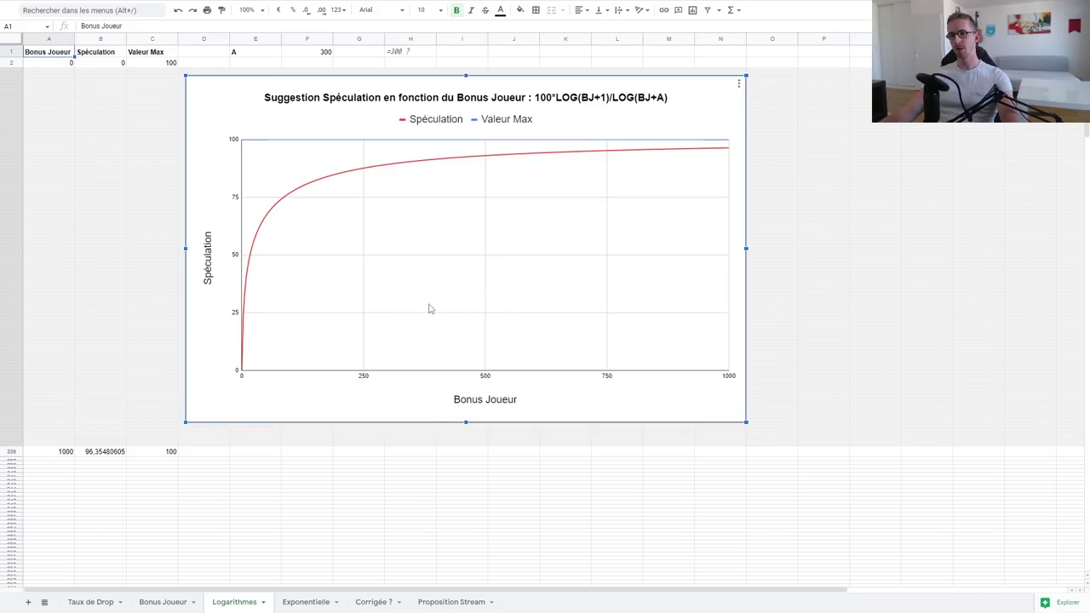